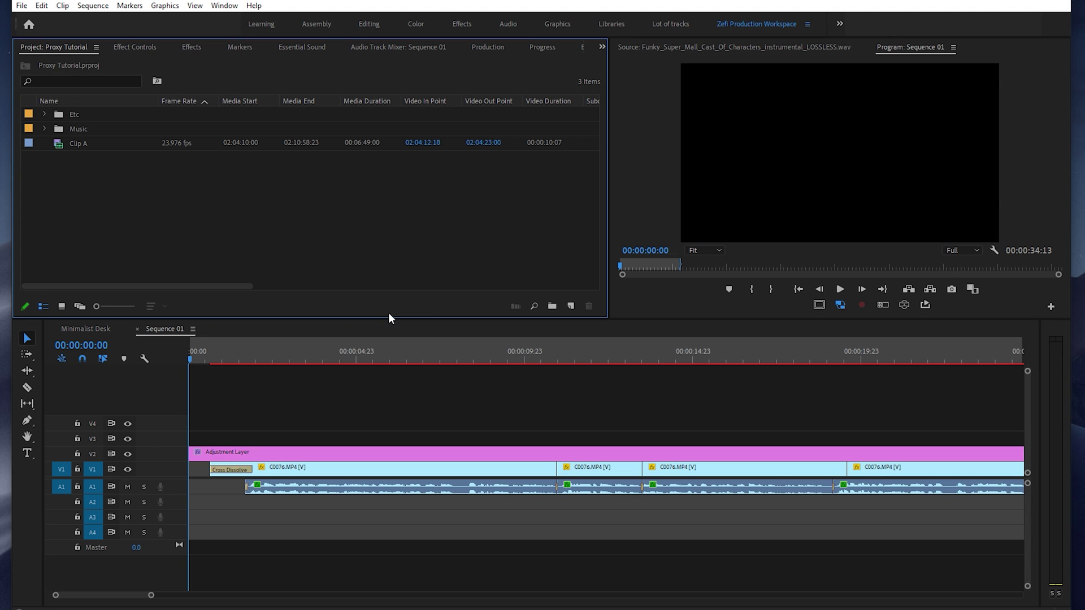
Try the New Project ingest setting to Create Proxies, then cancel without making a project.
click(604, 437)
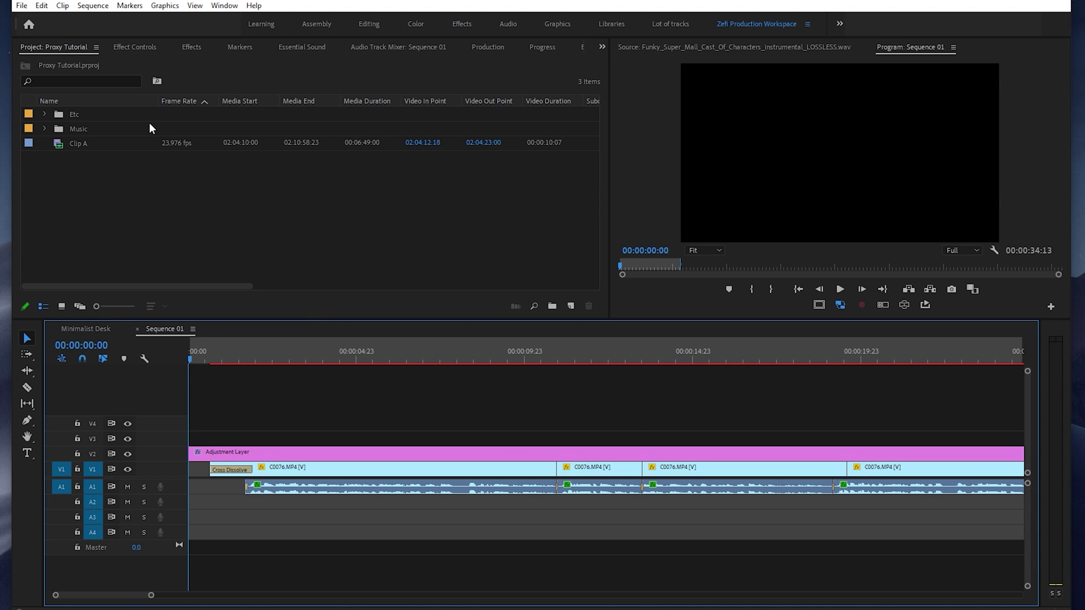
click(21, 6)
mouse_move(57, 17)
click(294, 21)
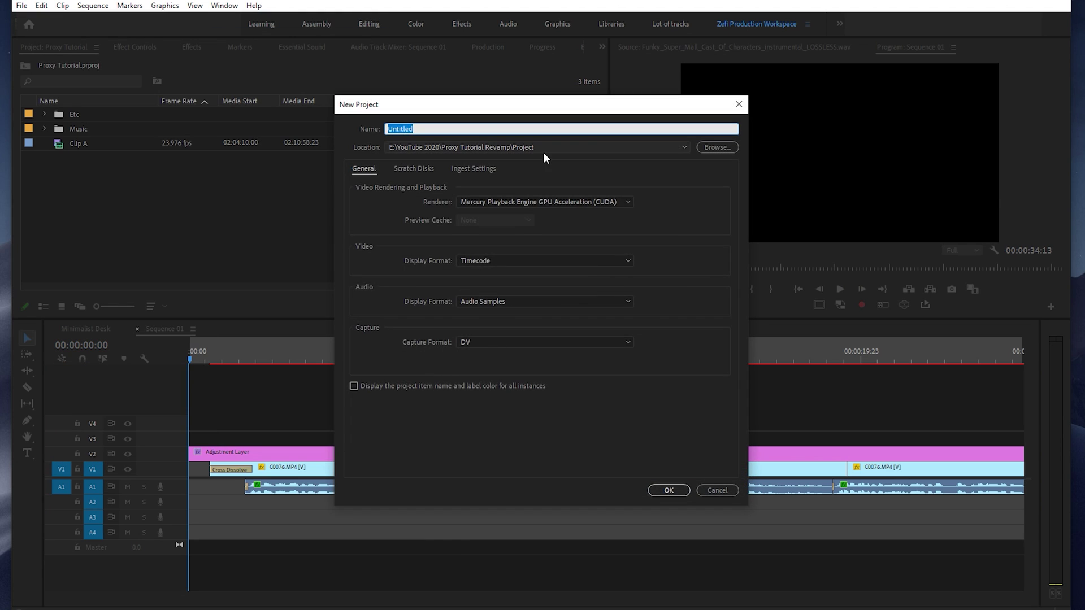
click(488, 168)
click(386, 191)
click(433, 195)
click(470, 230)
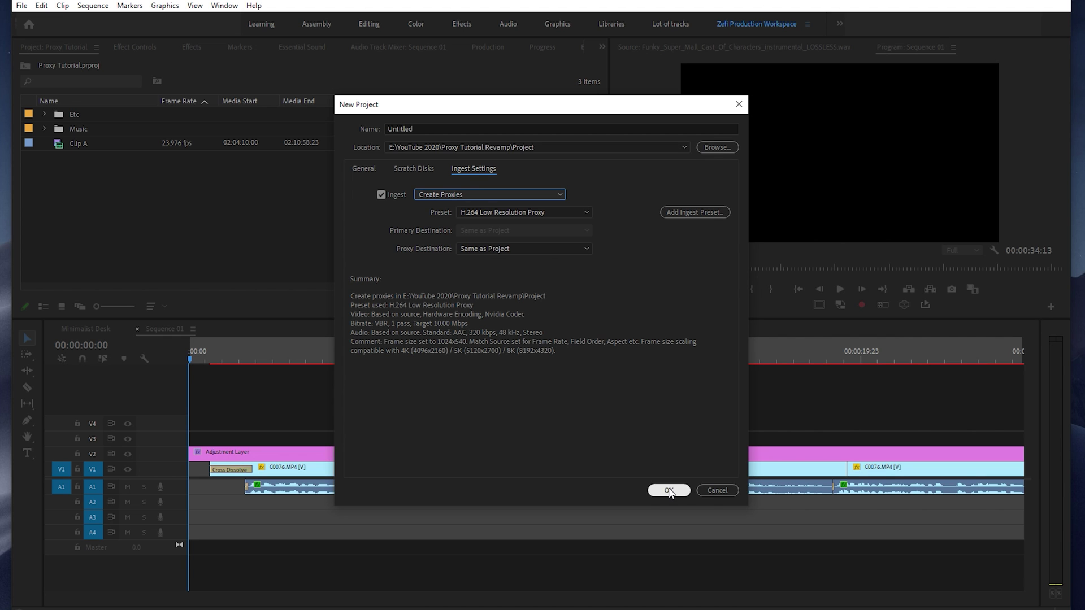
click(711, 489)
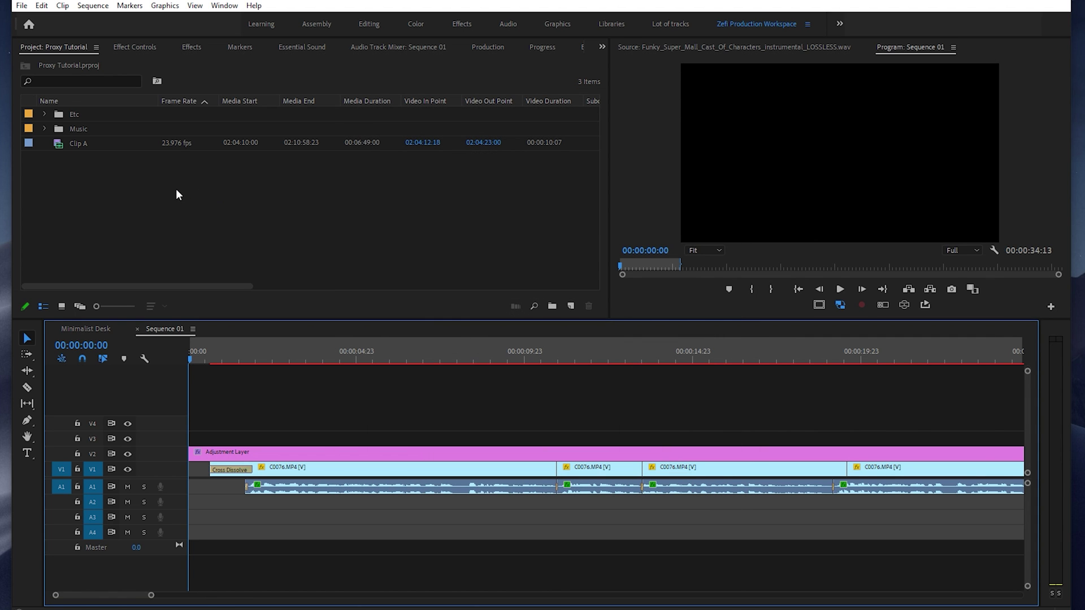
Enable ingest with Create Proxies in Project Settings, then close without saving.
click(22, 6)
mouse_move(127, 407)
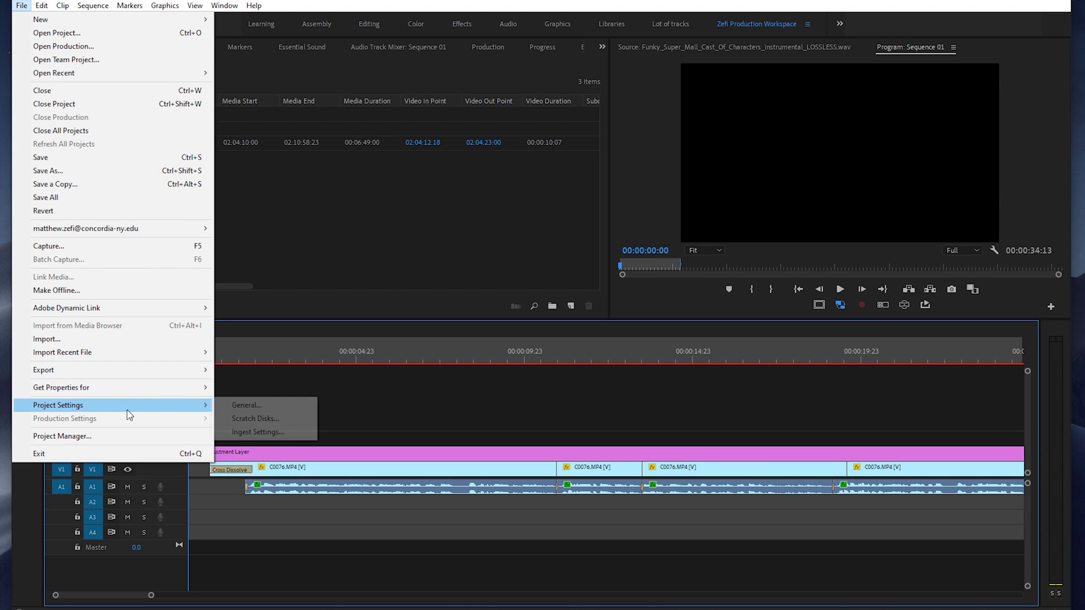
click(281, 433)
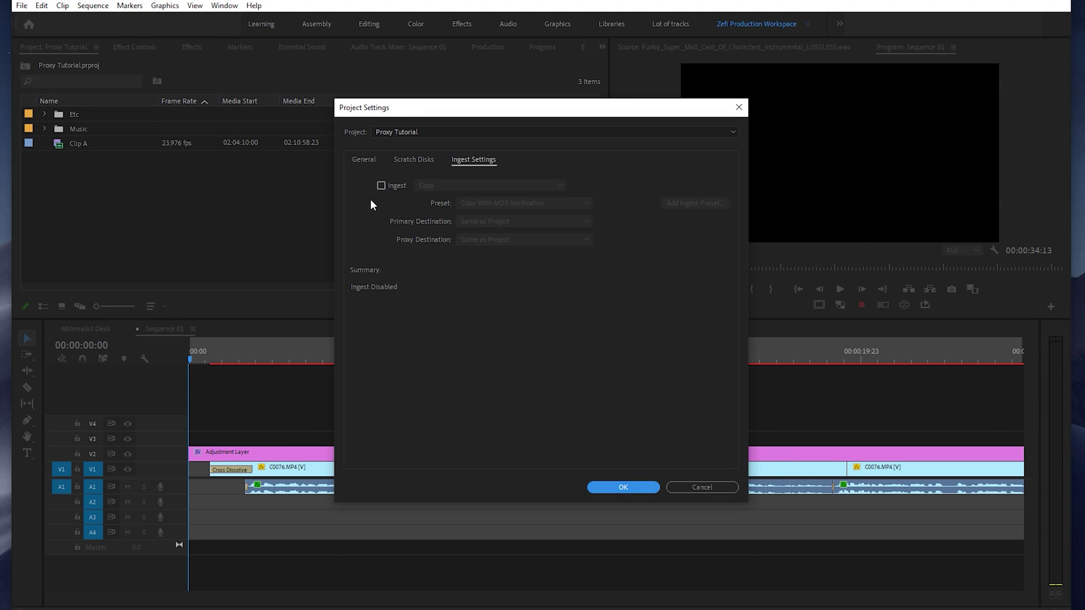
click(382, 185)
click(425, 186)
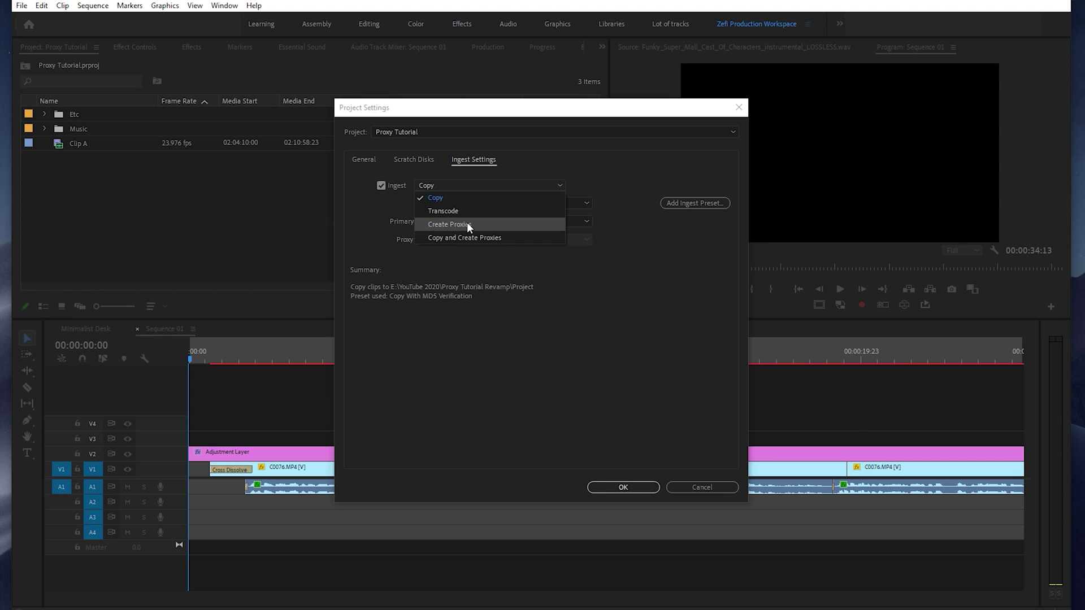
click(467, 225)
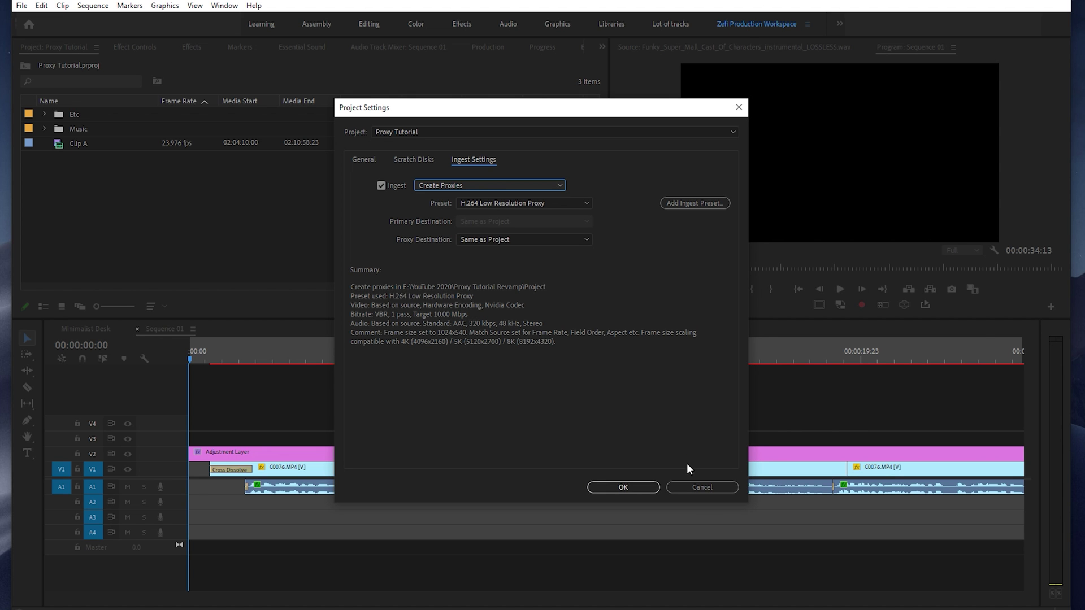
click(703, 486)
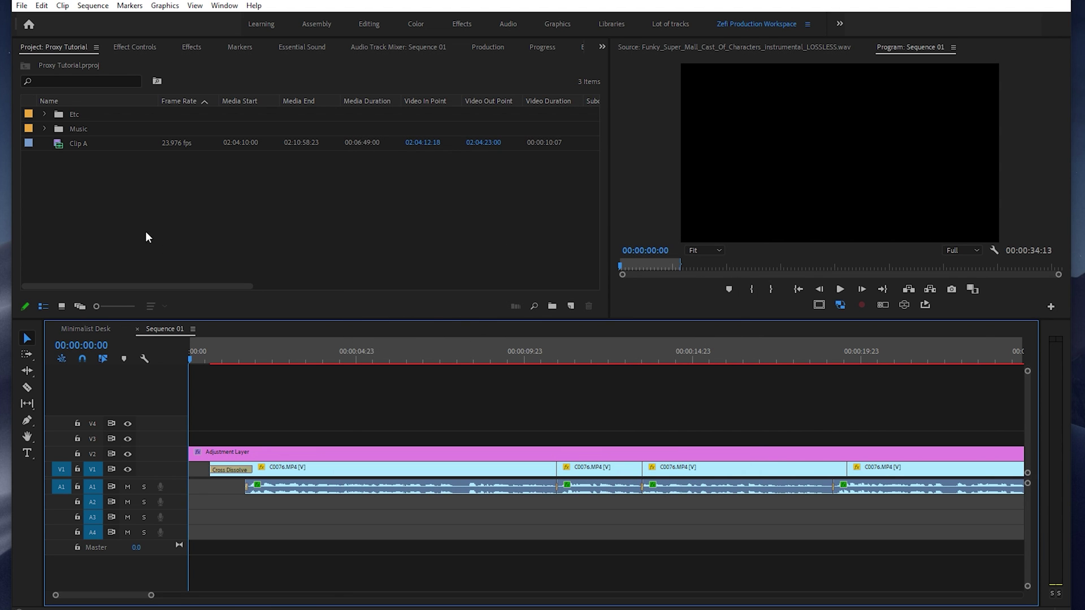
Start Proxy > Create Proxies for Clip A.
click(71, 142)
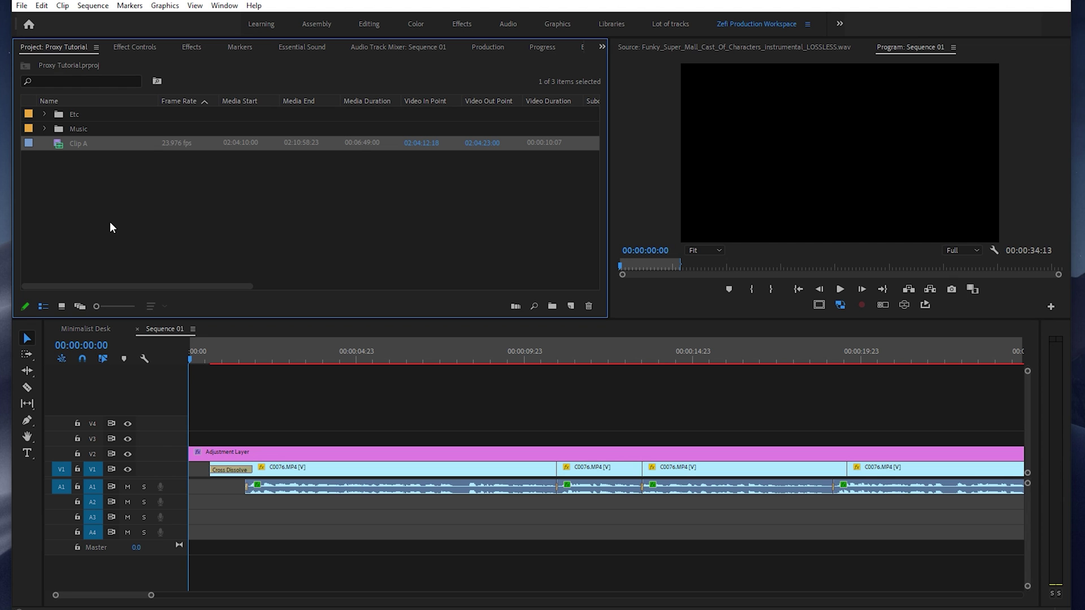
mouse_move(55, 141)
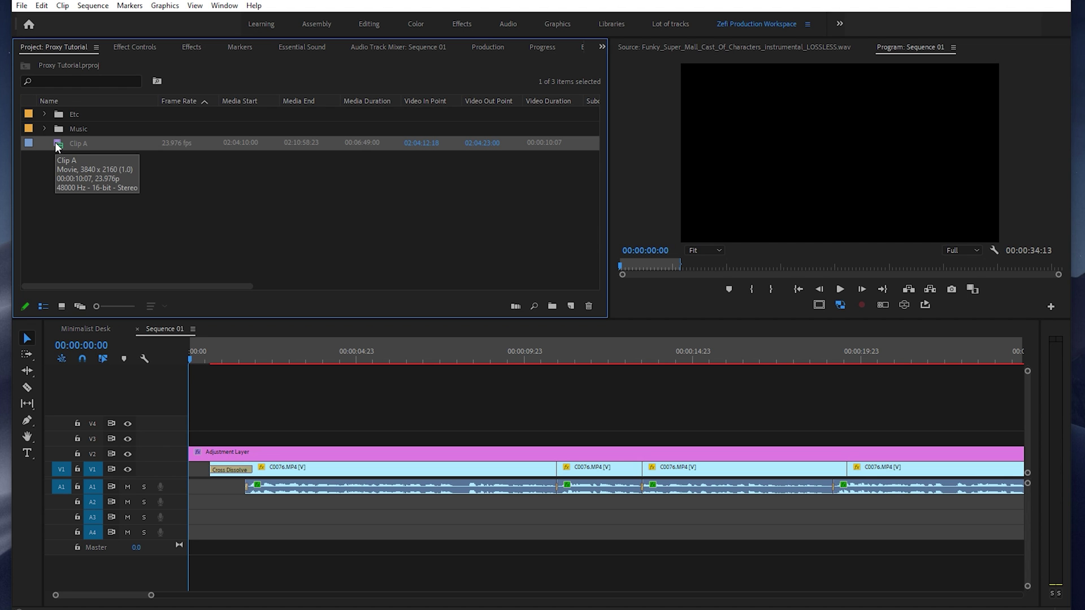
right_click(56, 142)
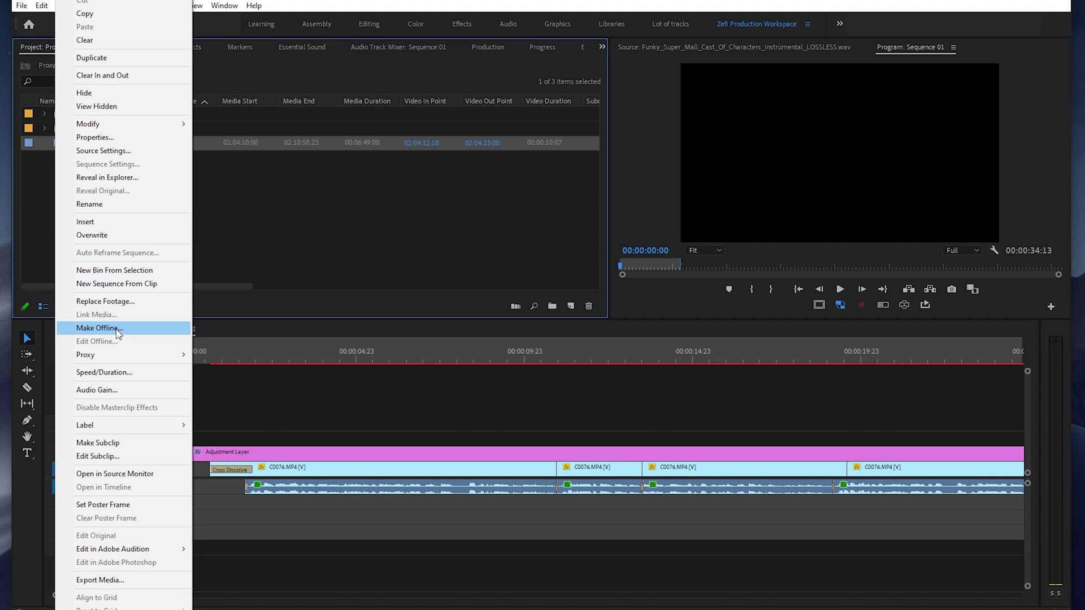
mouse_move(121, 358)
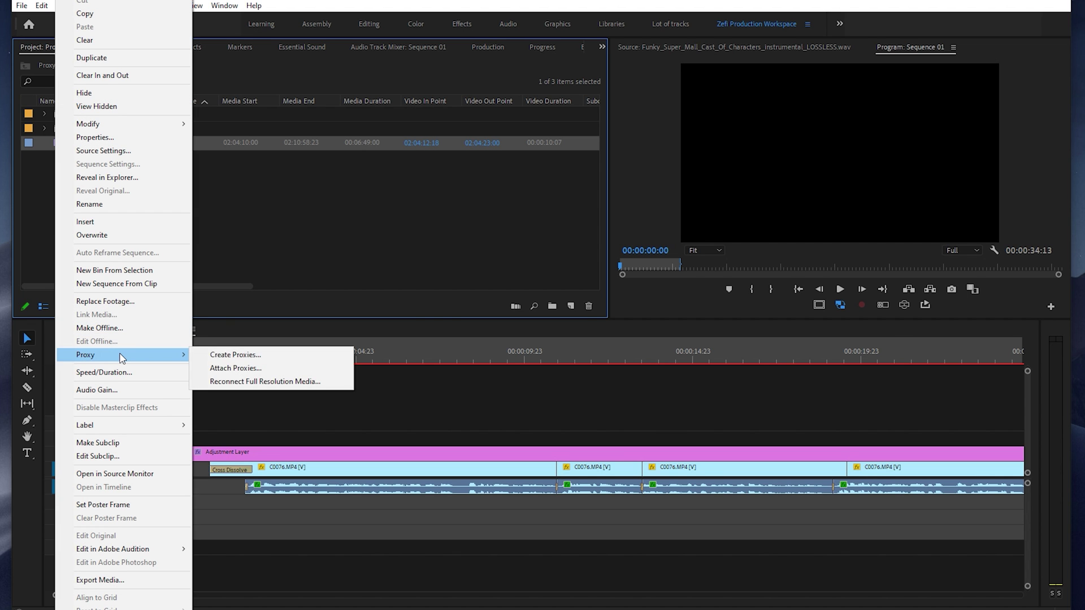
click(224, 357)
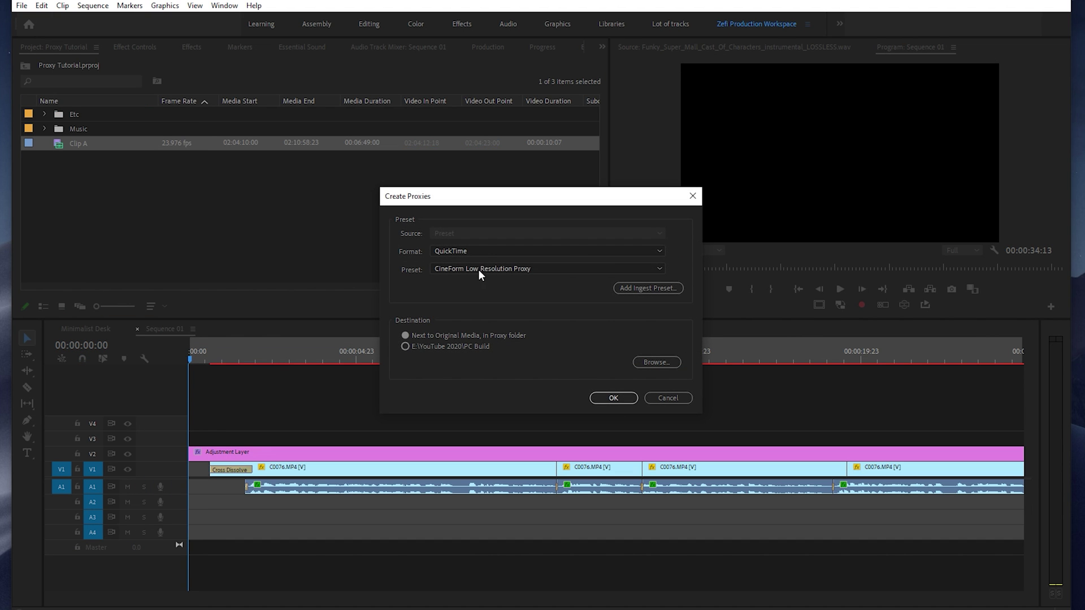
Set the proxy format to QuickTime with the CineForm Low Resolution Proxy preset.
click(562, 254)
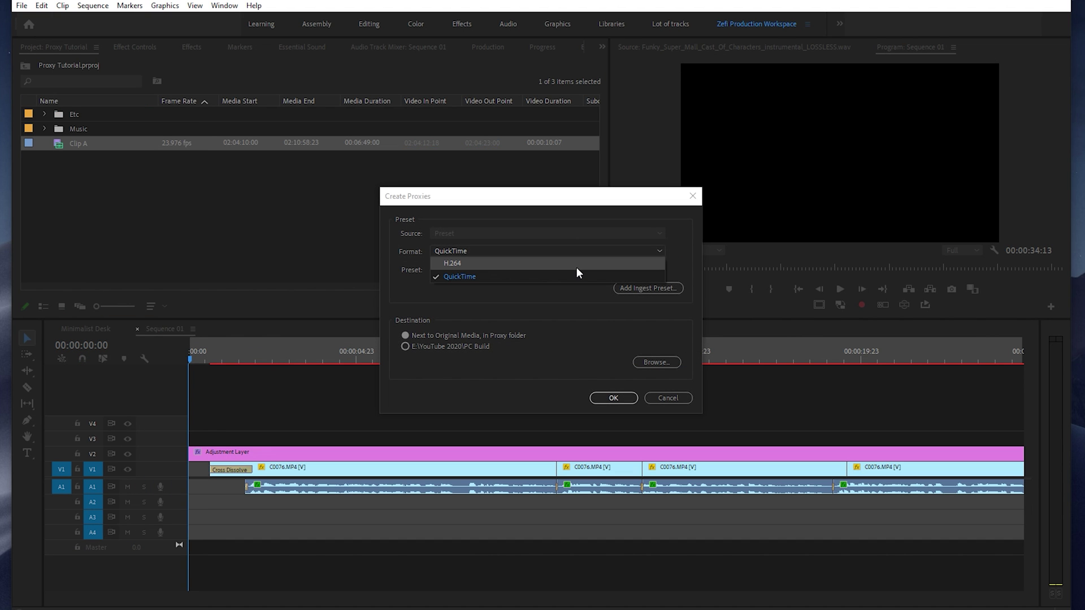
click(521, 264)
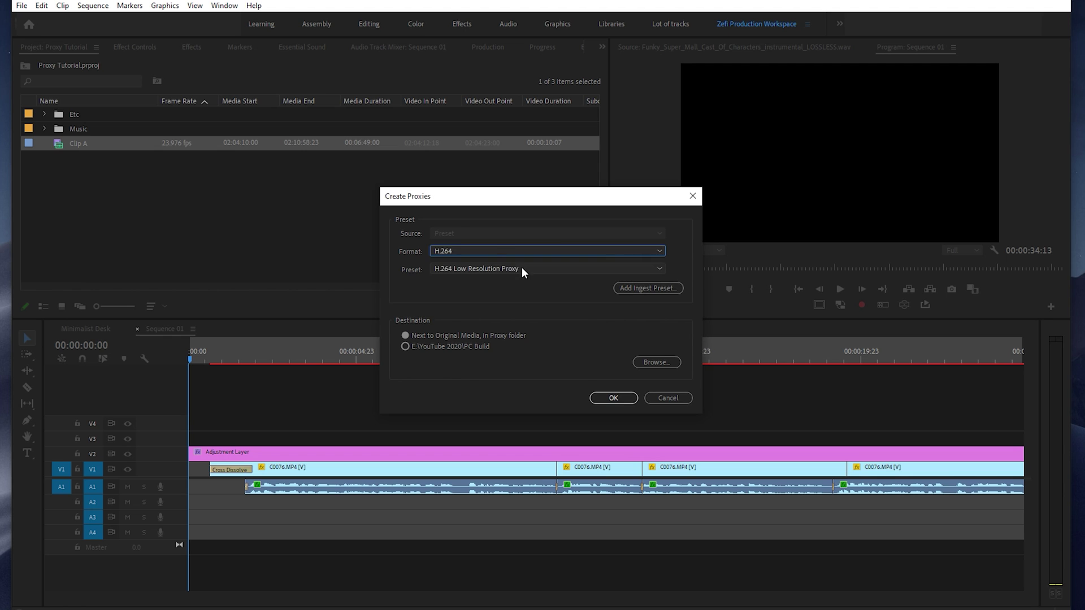
click(493, 250)
click(489, 273)
click(484, 269)
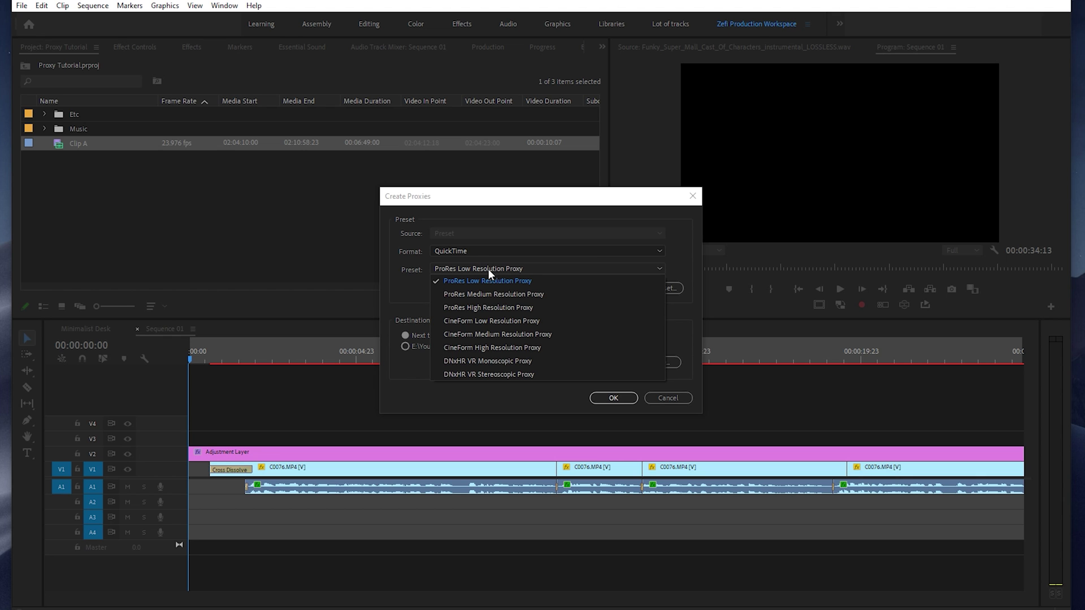
click(513, 321)
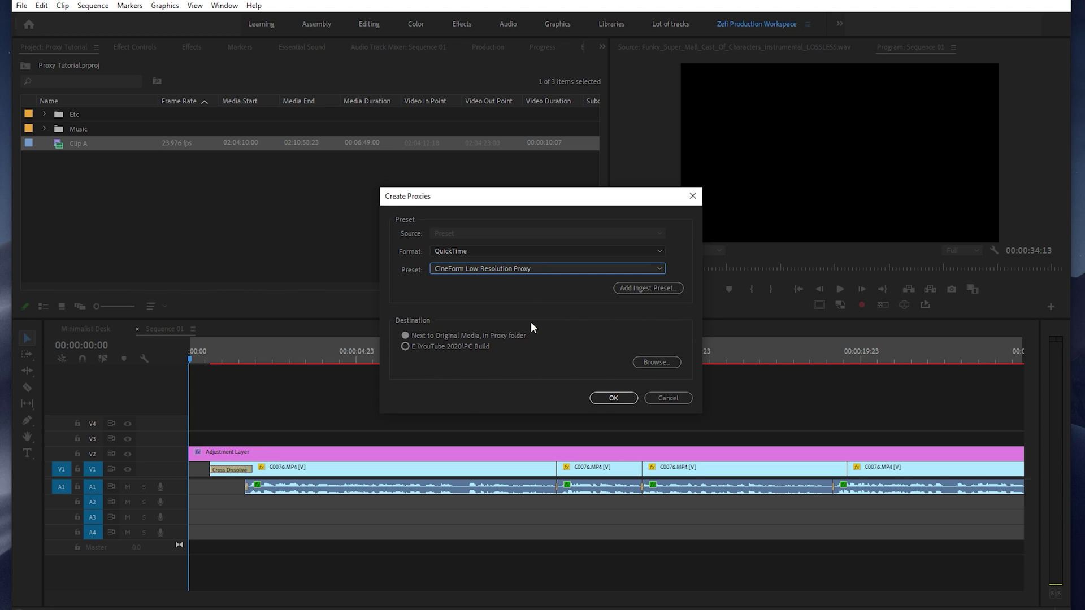
Try ProRes Low Resolution Proxy, return to CineForm Low Resolution Proxy, and confirm.
click(521, 271)
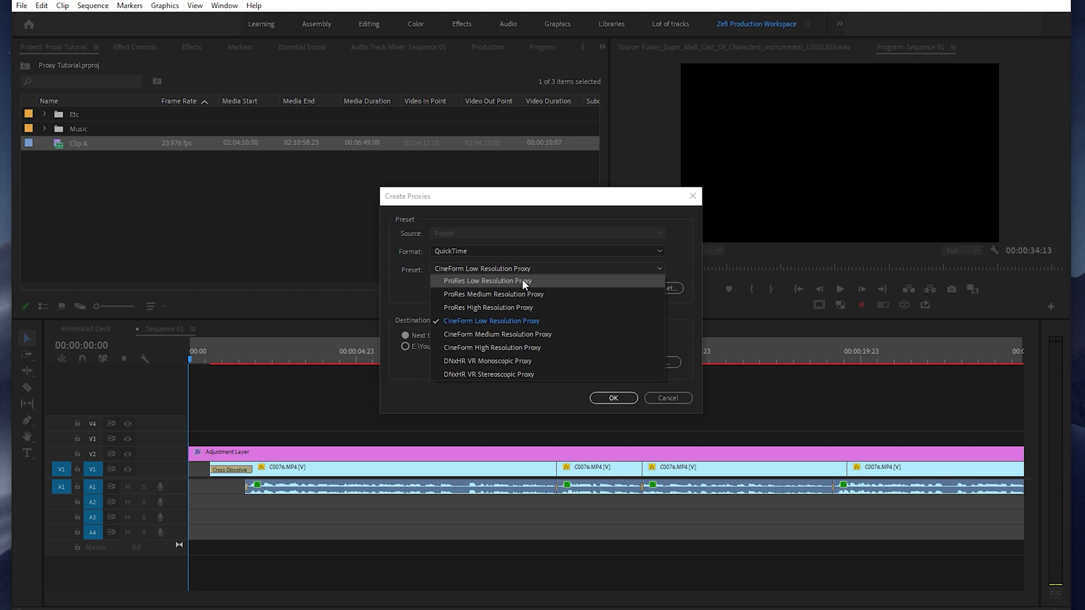
click(522, 281)
click(517, 266)
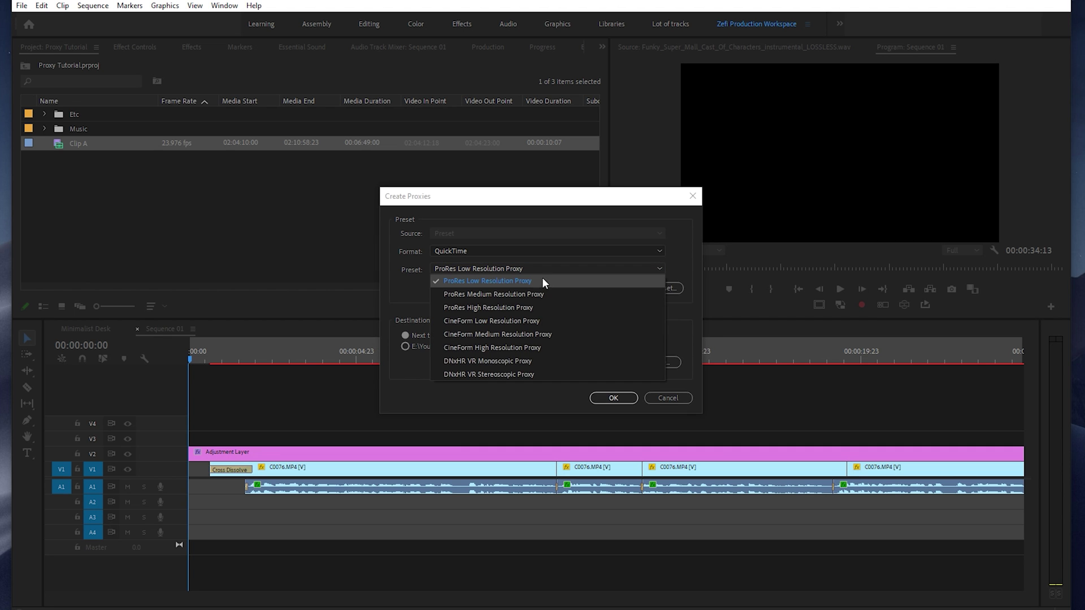
click(550, 286)
click(539, 270)
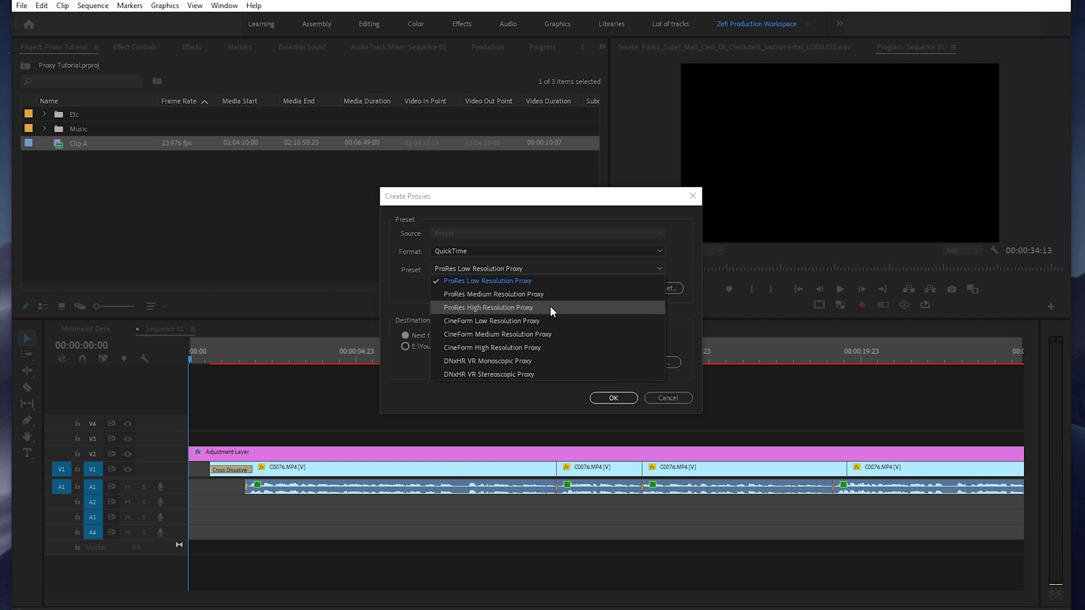
click(551, 320)
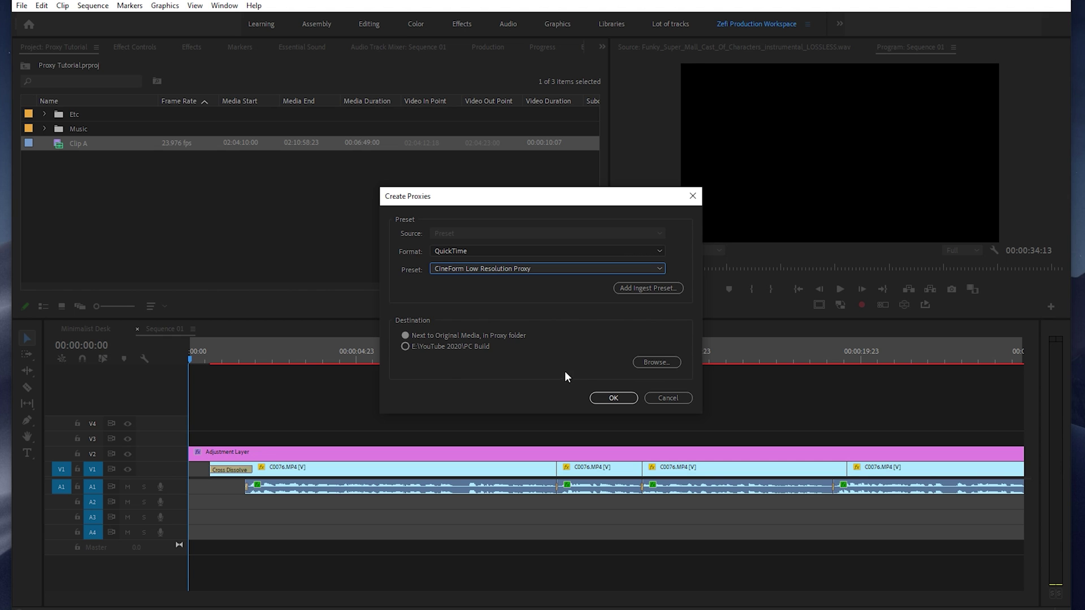
click(613, 398)
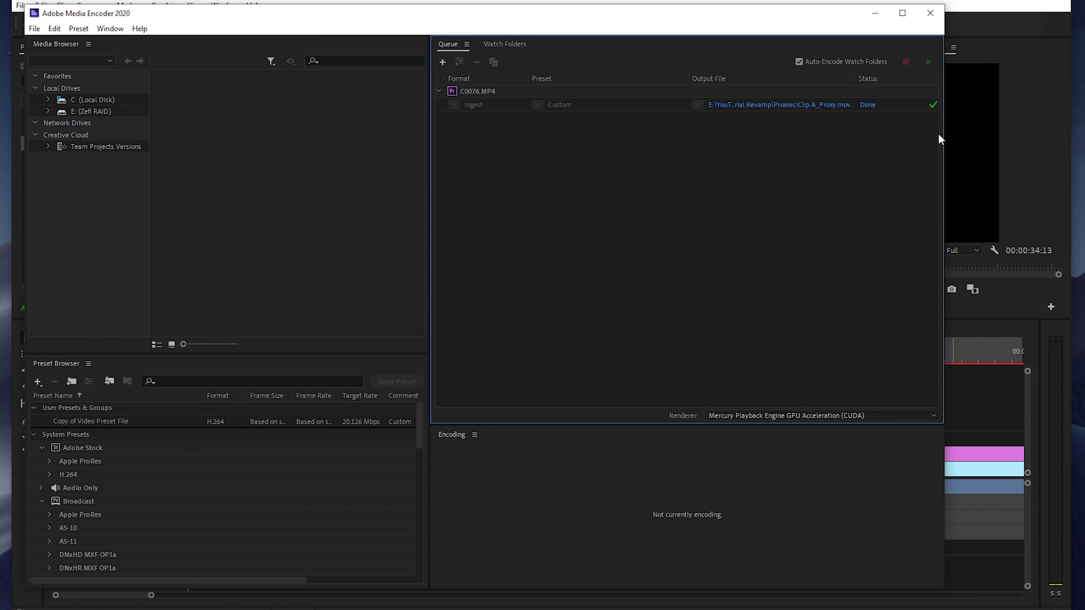
Close Adobe Media Encoder once C0076.MP4 shows Done.
click(933, 16)
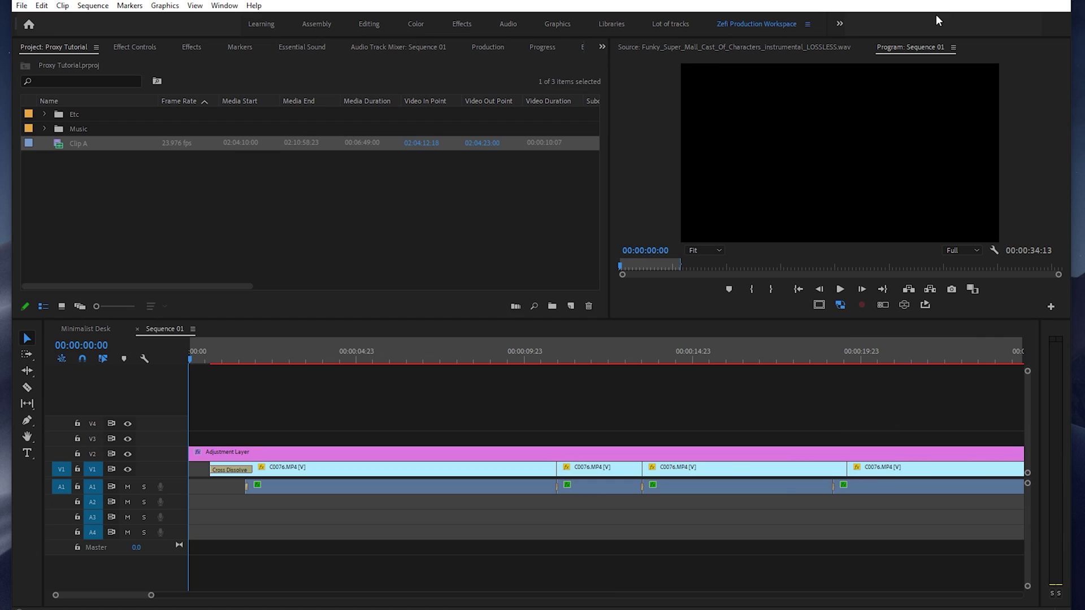
Turn on Proxy under Premiere Pro Project Metadata in Metadata Display, then select Clip A.
click(158, 175)
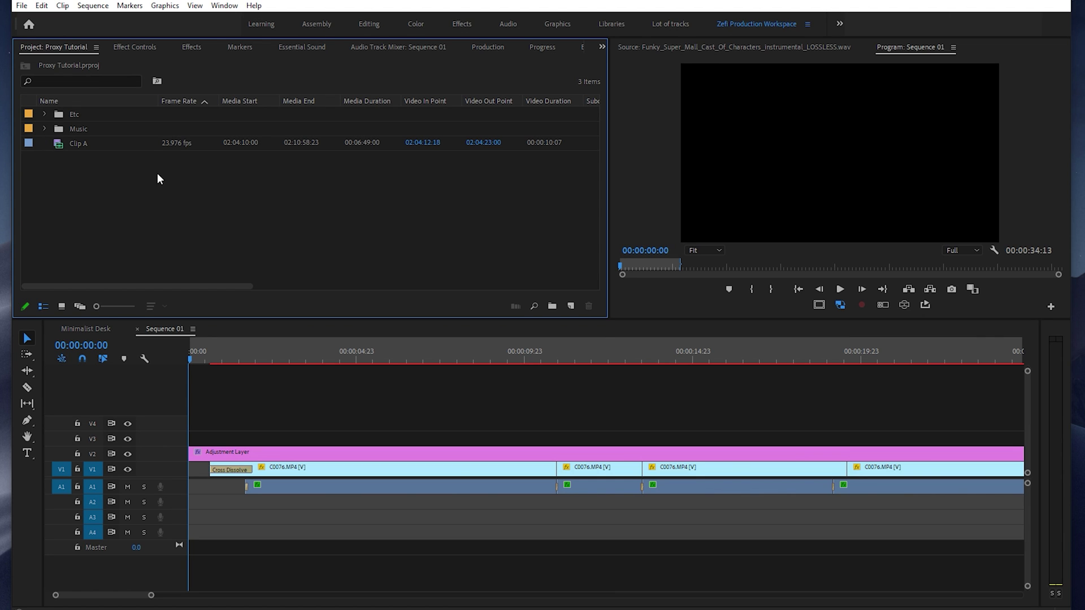
right_click(140, 99)
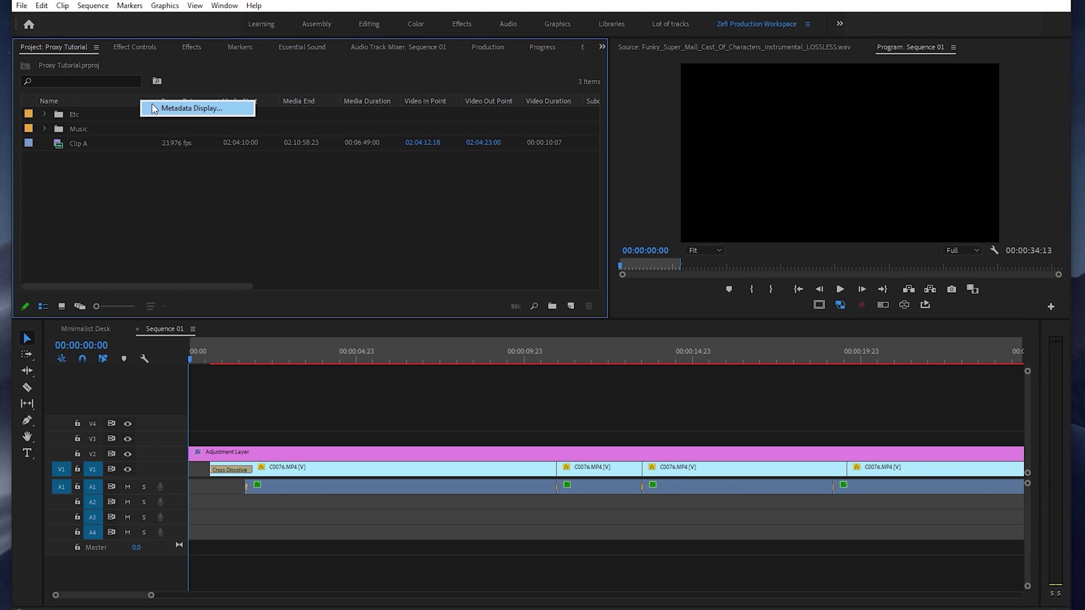
click(168, 107)
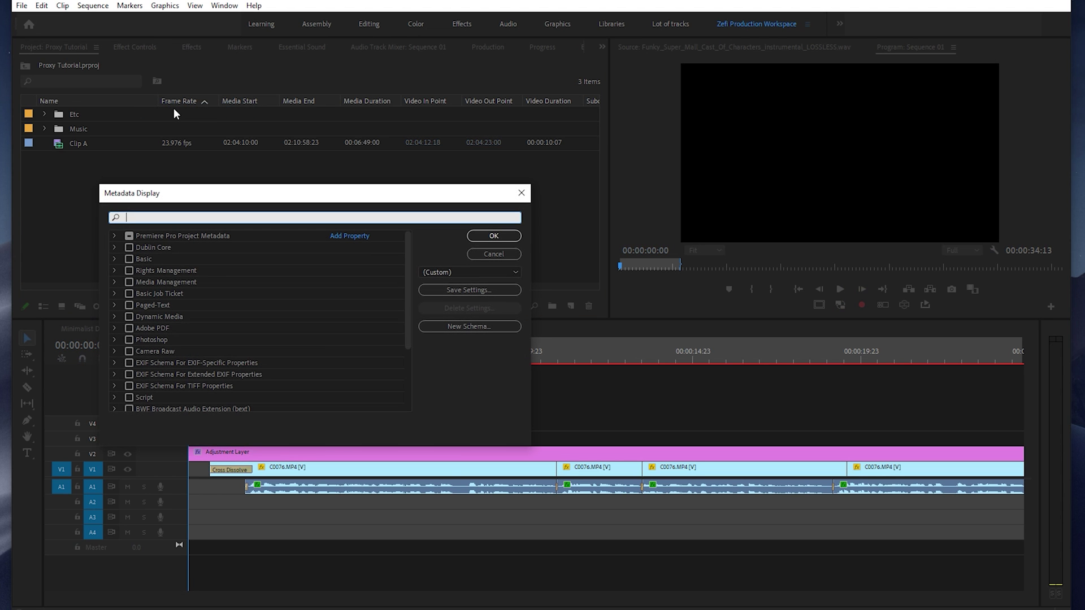
click(114, 234)
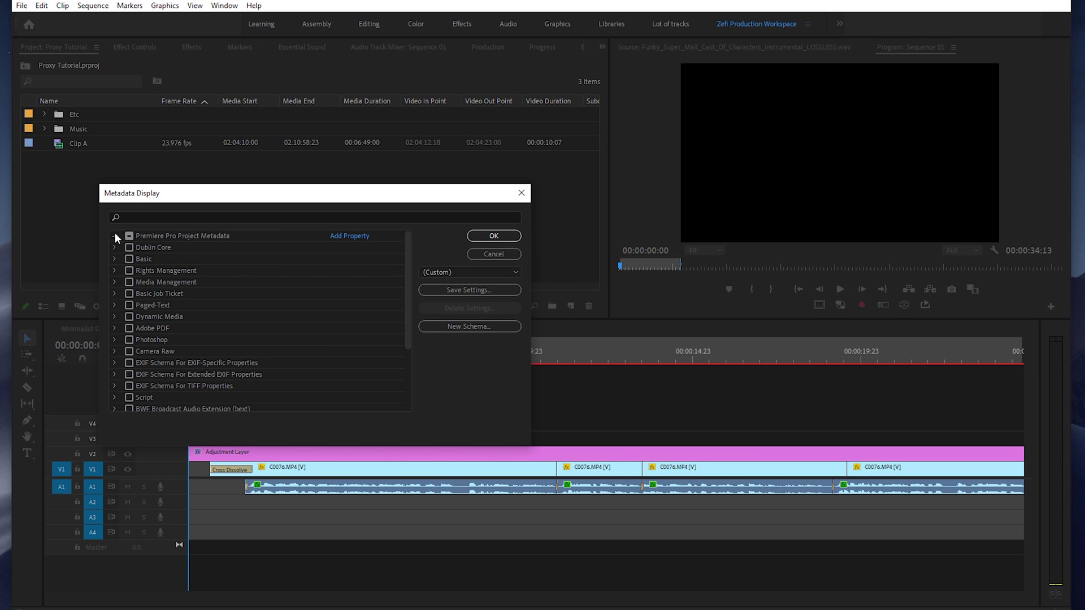
scroll(185, 402, down, 2)
scroll(186, 402, down, 10)
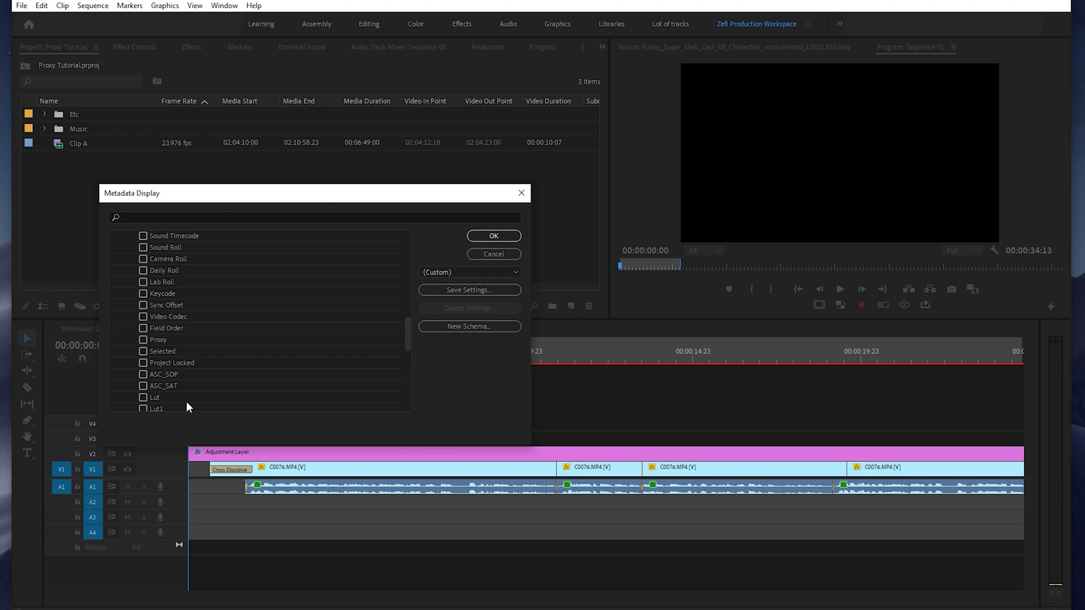
click(143, 305)
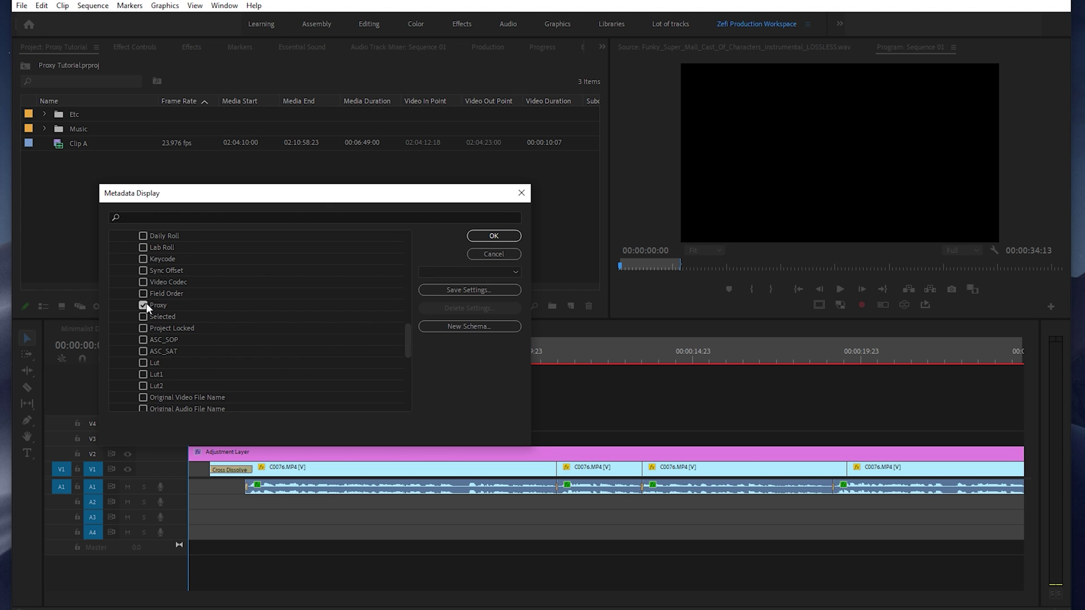
click(494, 237)
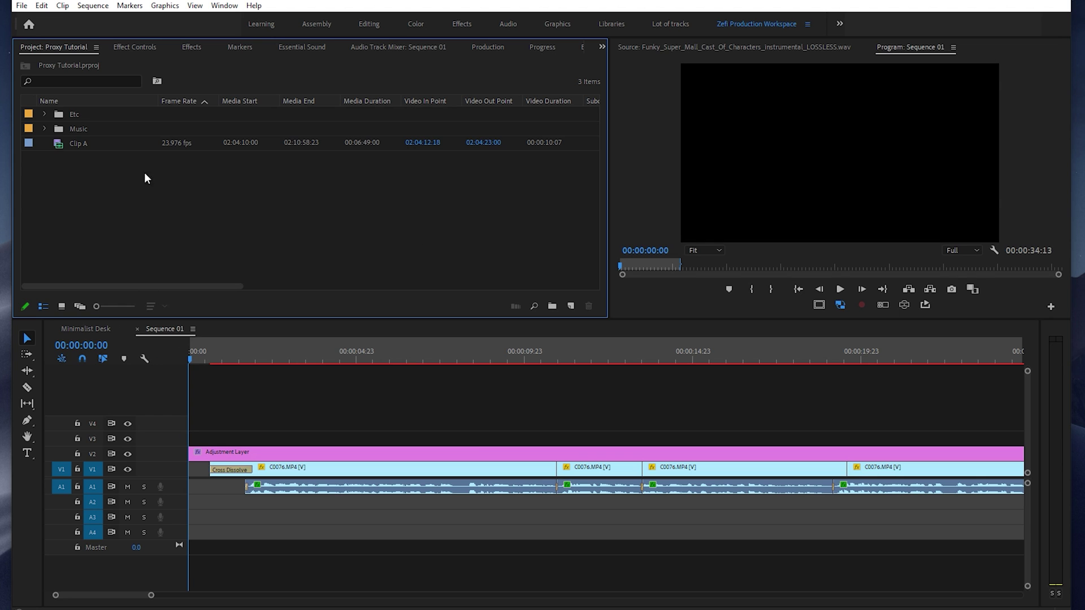
click(70, 142)
drag(128, 285, 531, 287)
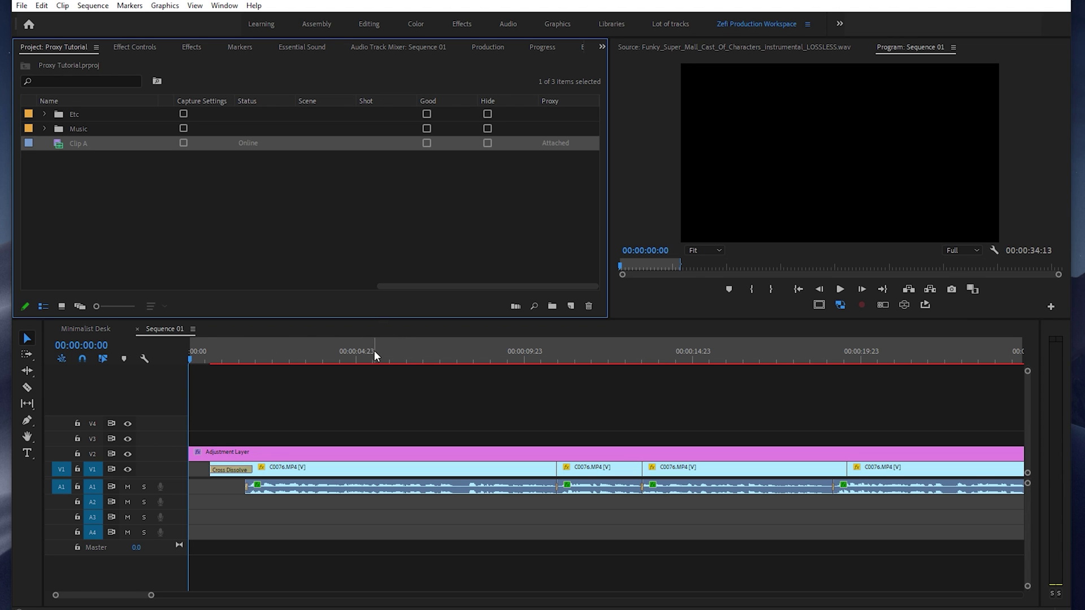
Move the playhead to 00:00:02:14 and switch proxy playback off and back on.
click(270, 357)
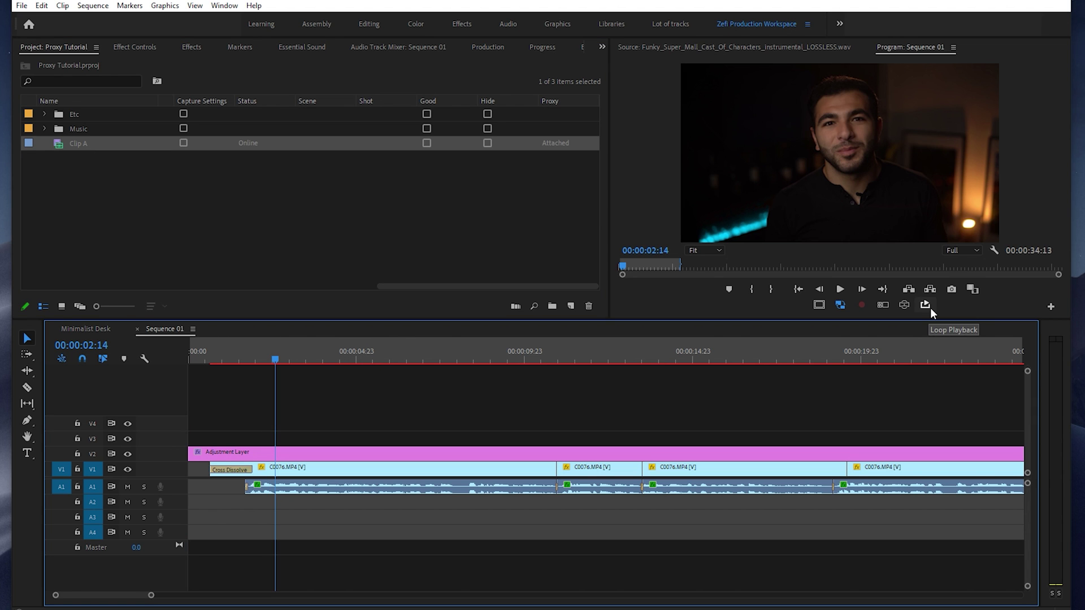
click(840, 309)
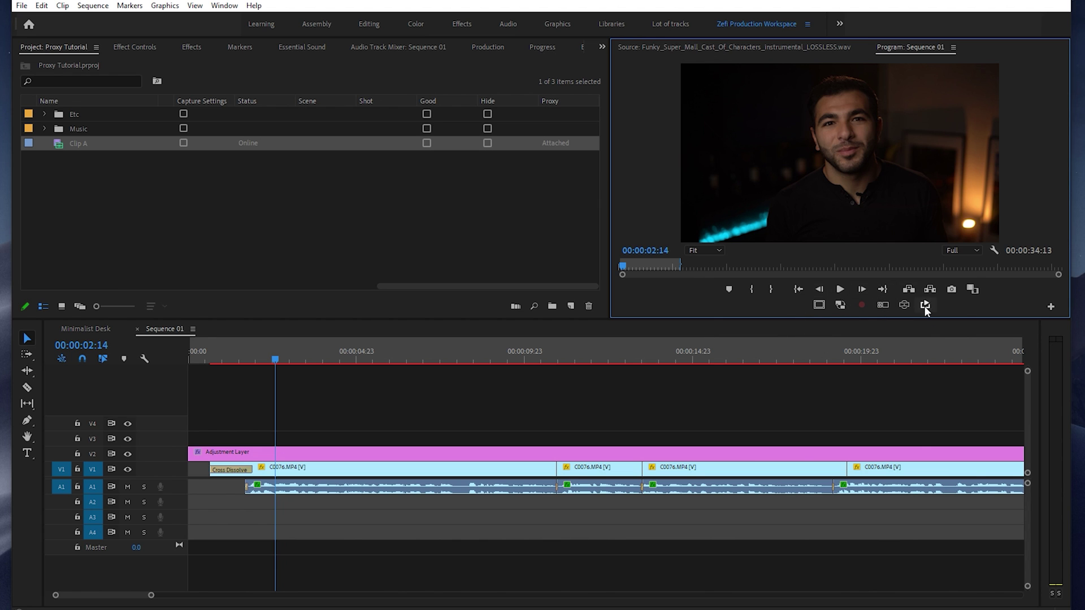
click(840, 307)
click(1051, 307)
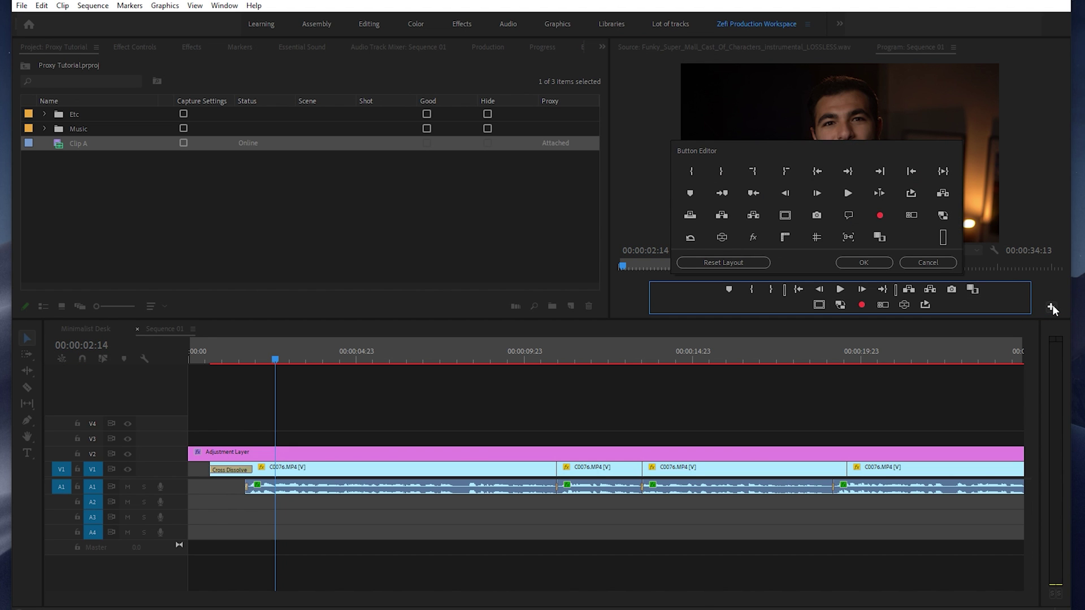
Add the Toggle Proxies button to the Program monitor controls and turn proxies on.
drag(943, 217, 846, 307)
click(879, 261)
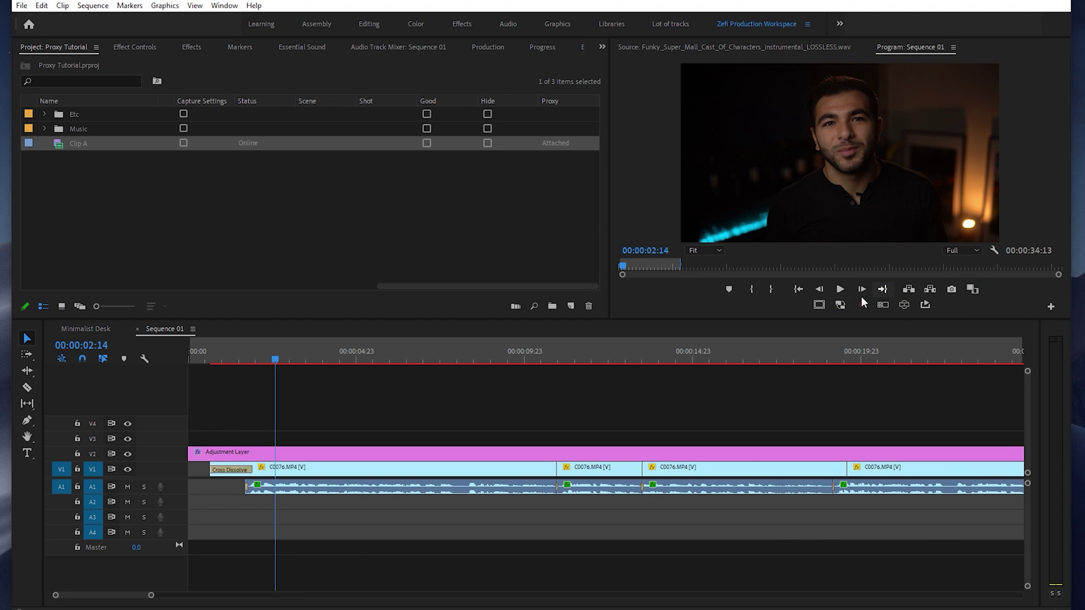
click(841, 305)
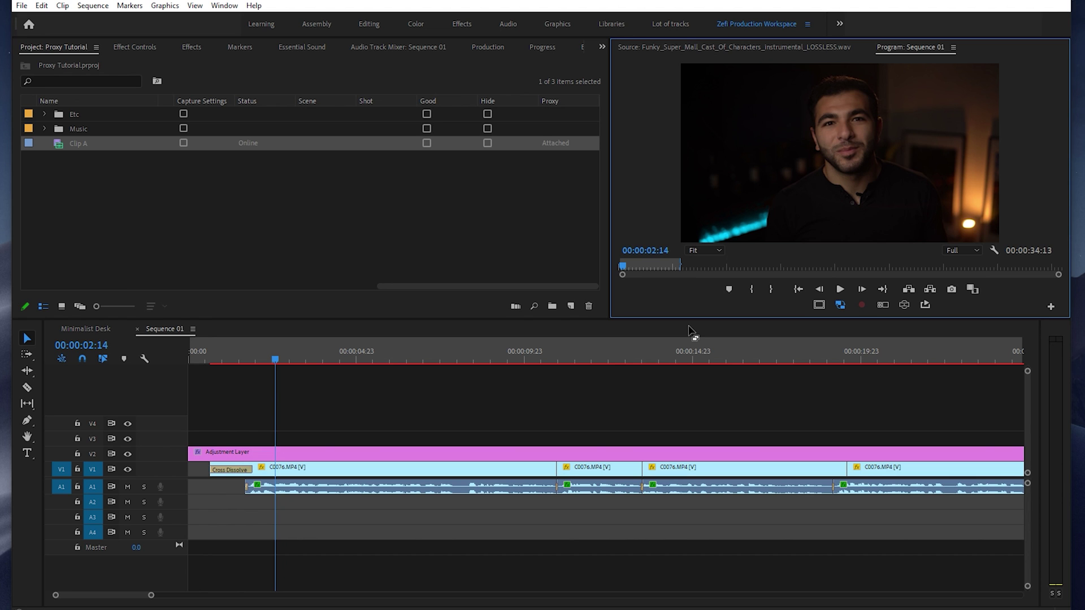
Zoom the timeline out and open Proxy > Attach Proxies for Clip A.
click(212, 360)
key(minus)
key(minus)
key(minus)
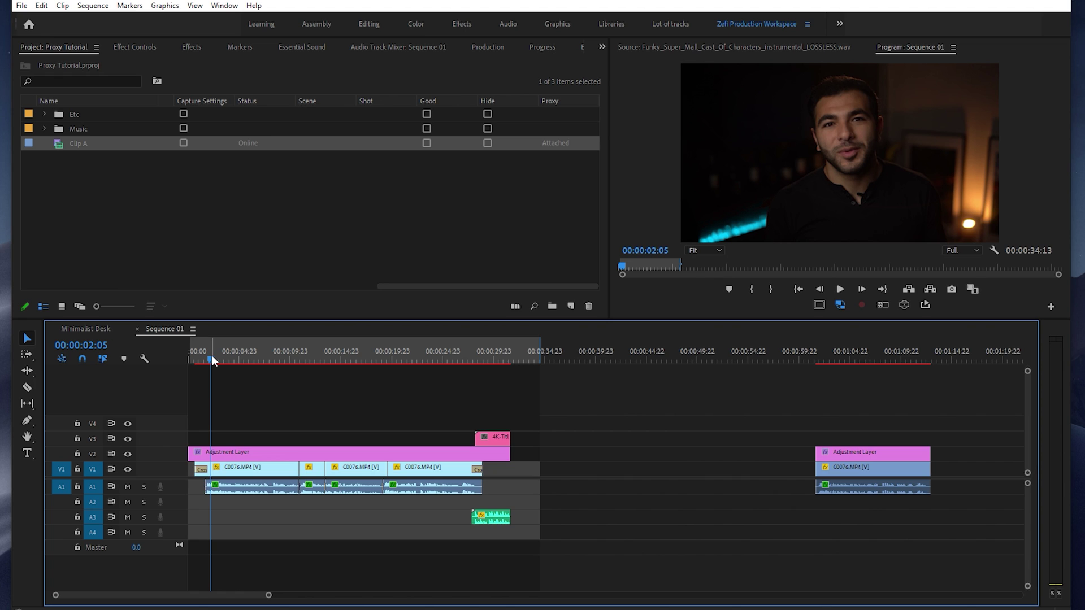
click(224, 215)
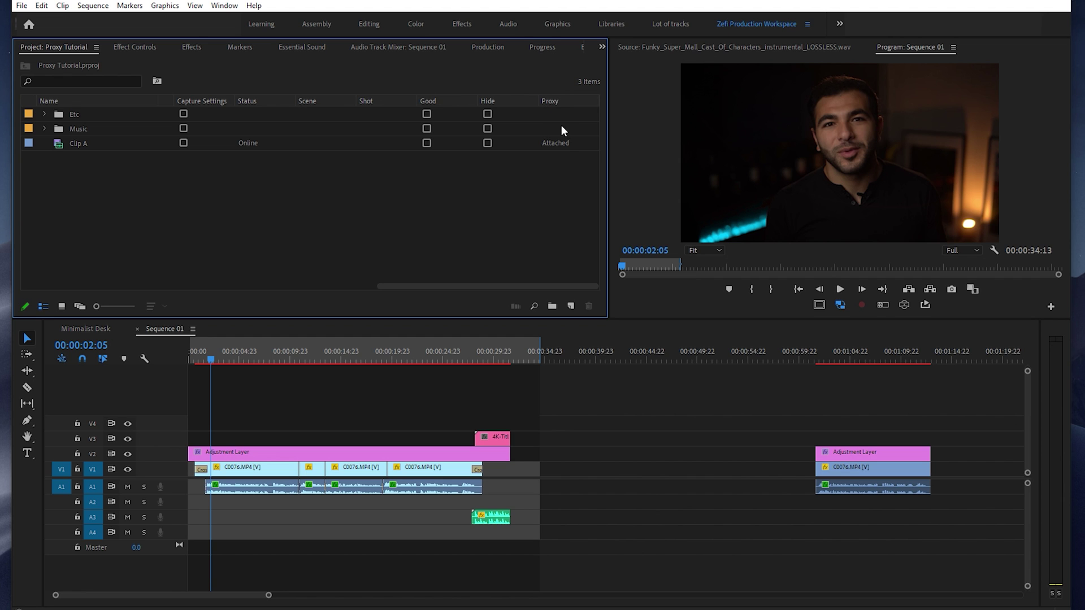
click(559, 143)
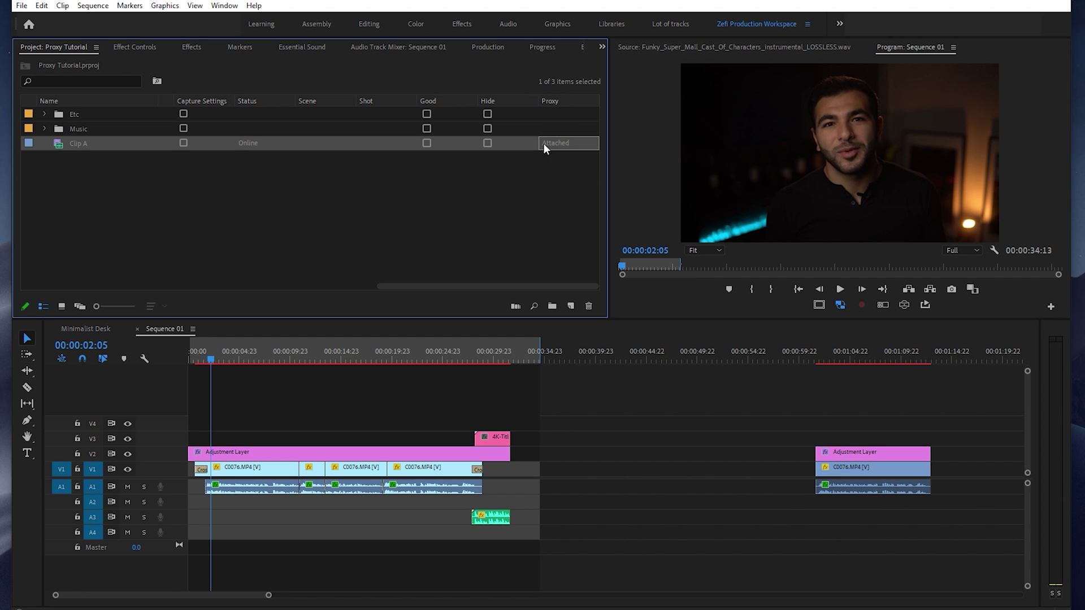
right_click(73, 141)
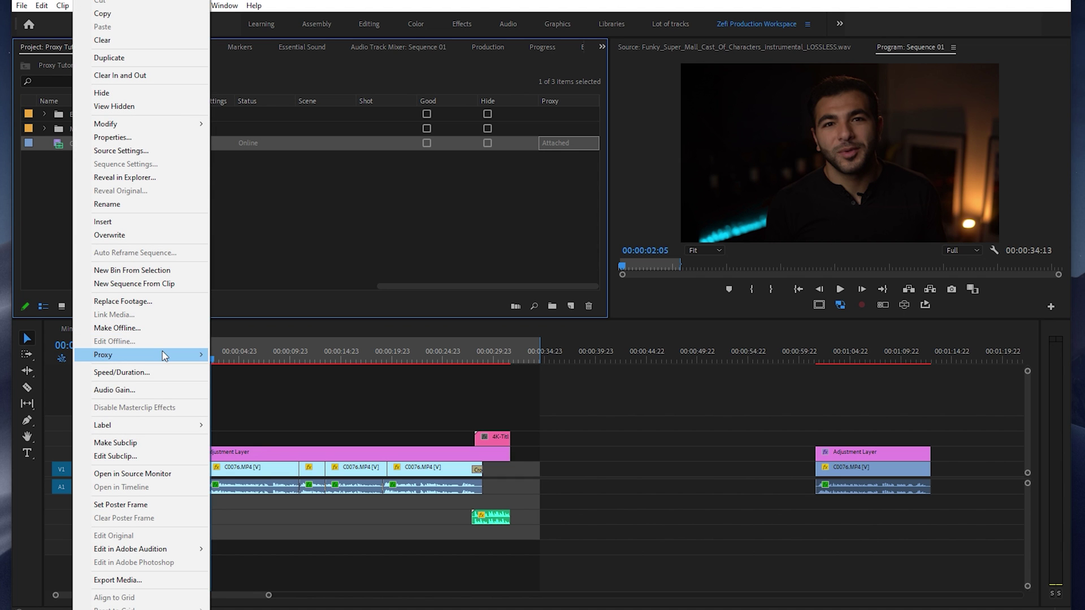
mouse_move(163, 355)
click(255, 368)
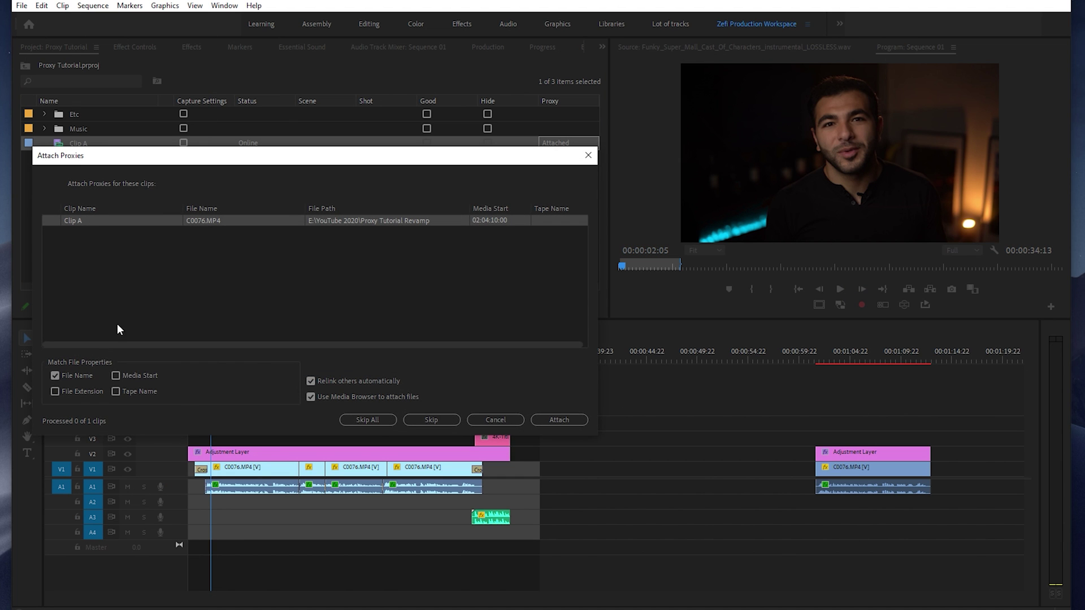